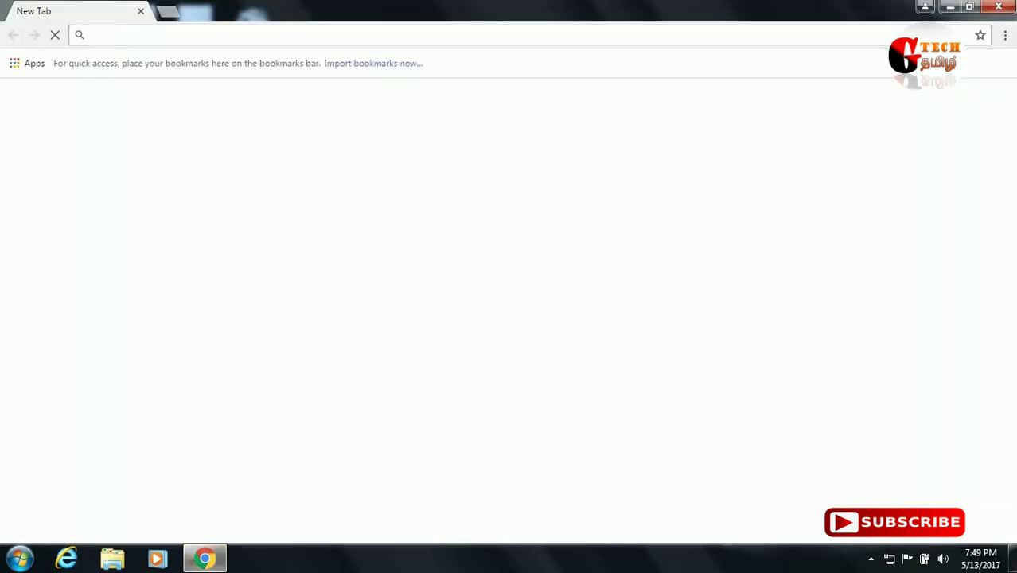
- Open Google and search for "audacity free download"
type("goo")
key("Return")
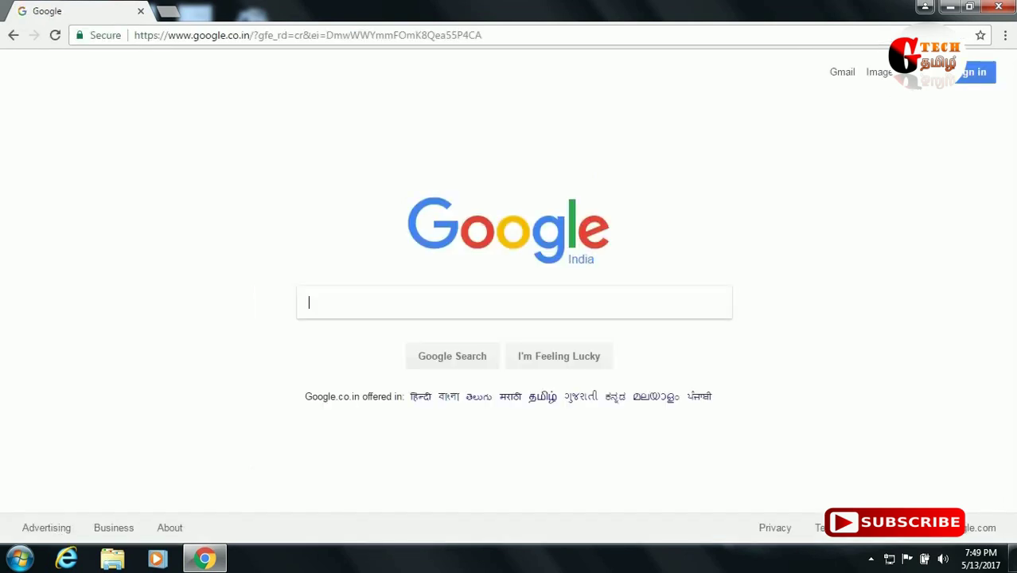
type("auda")
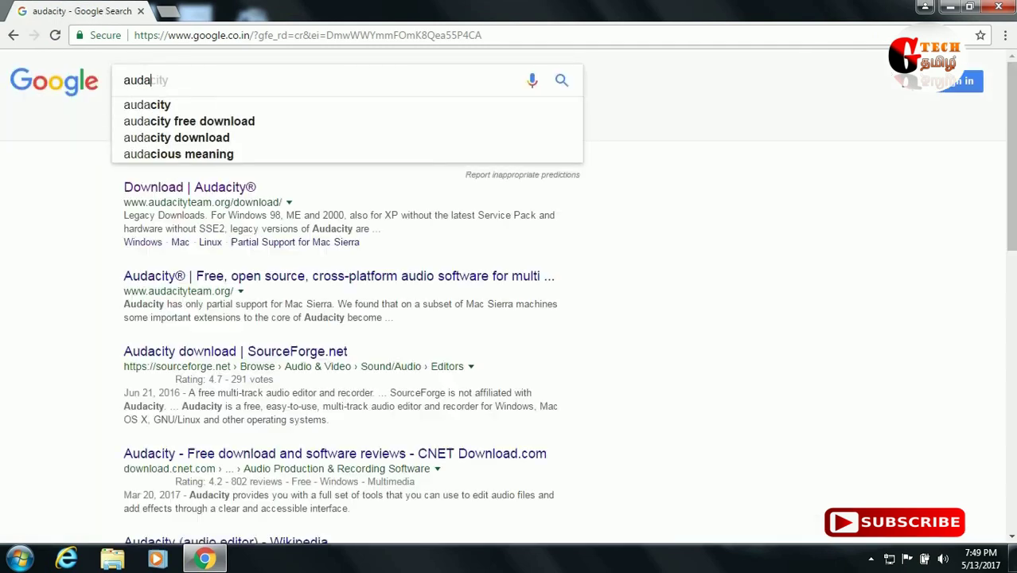
key("Down")
key("Down")
key("Down")
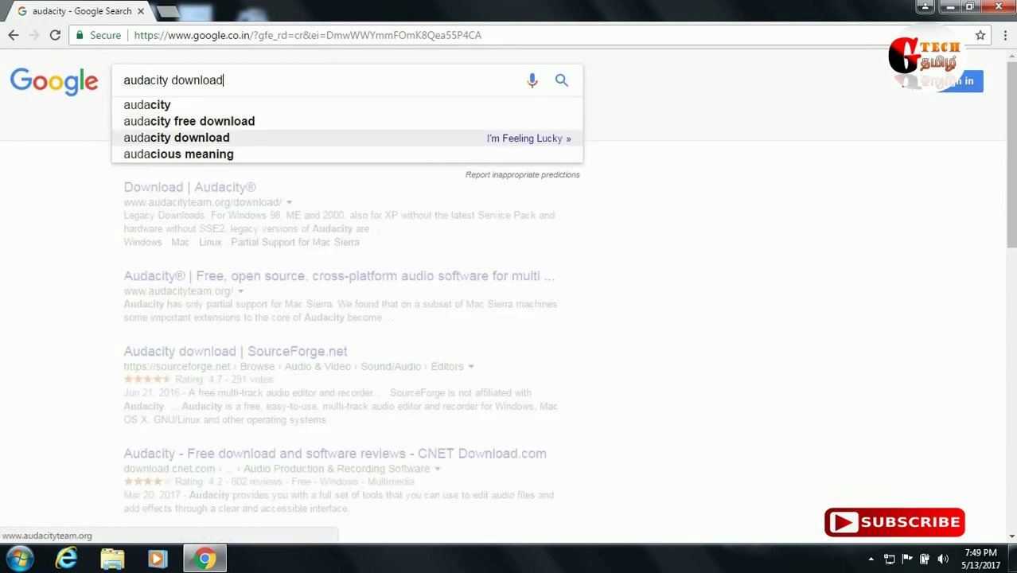
left_click(188, 121)
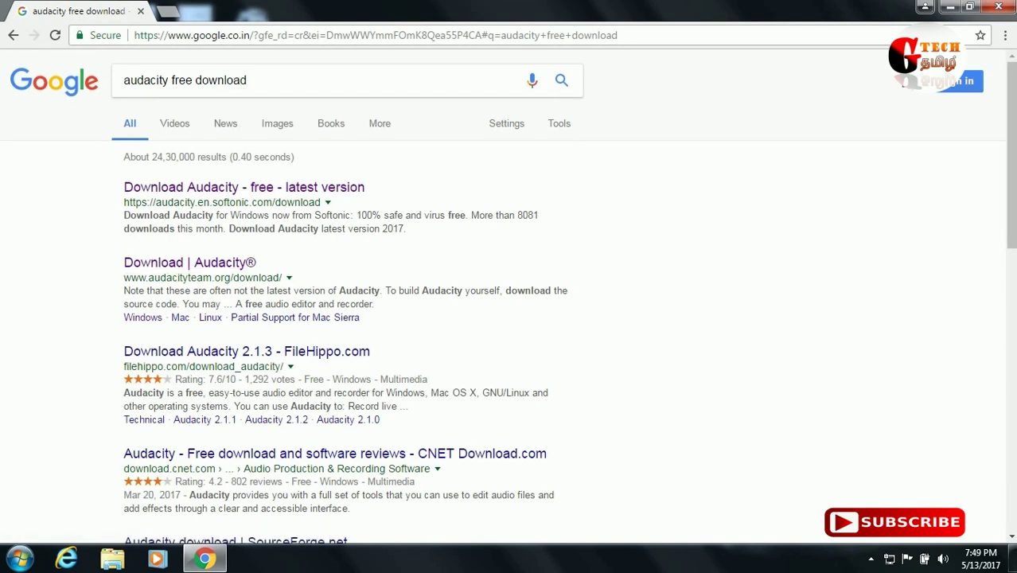
- Download the Audacity 2.1.3 installer for Windows from the official audacityteam.org download page
left_click(189, 263)
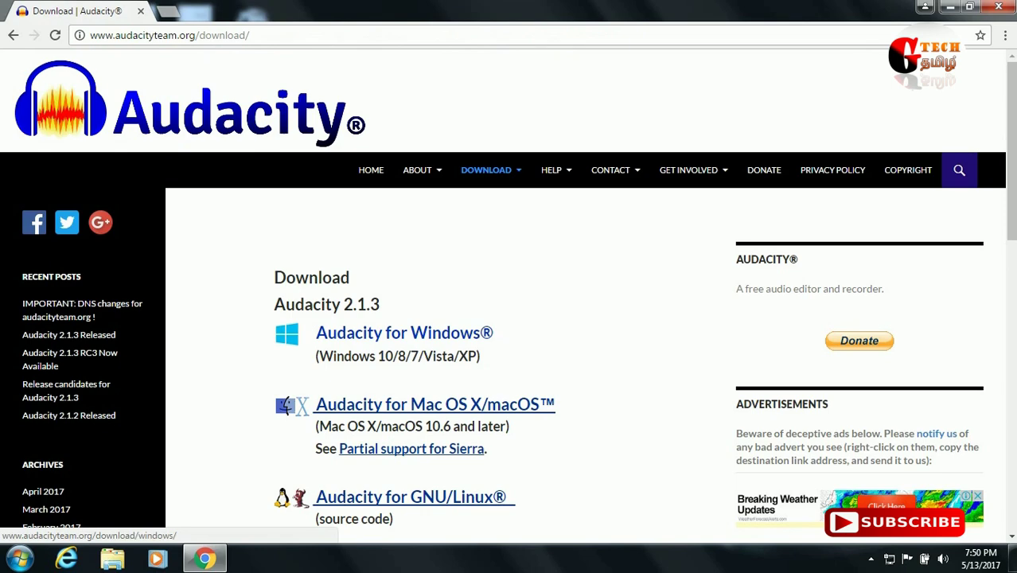
left_click(405, 333)
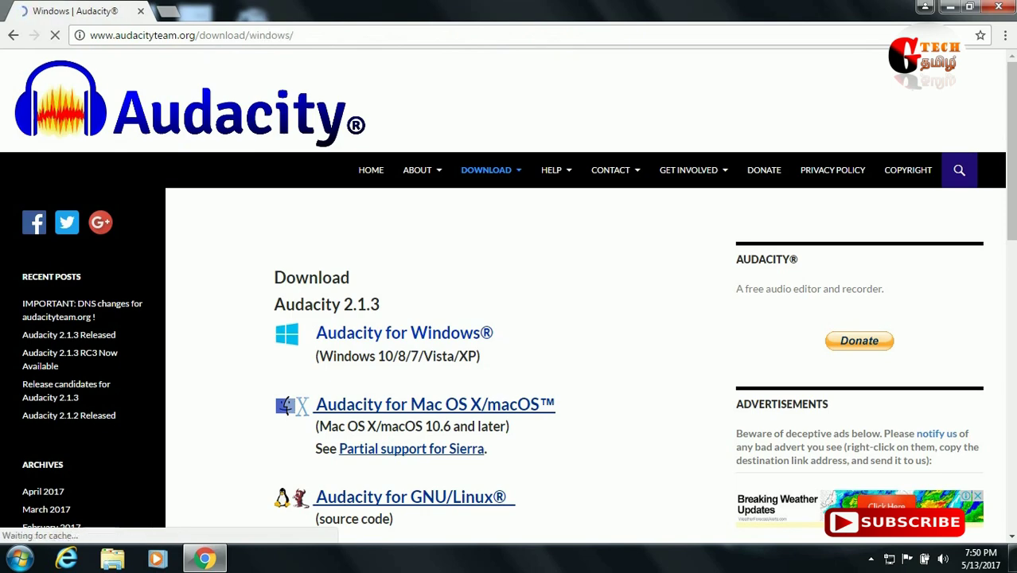
scroll(509, 319, "down", 4)
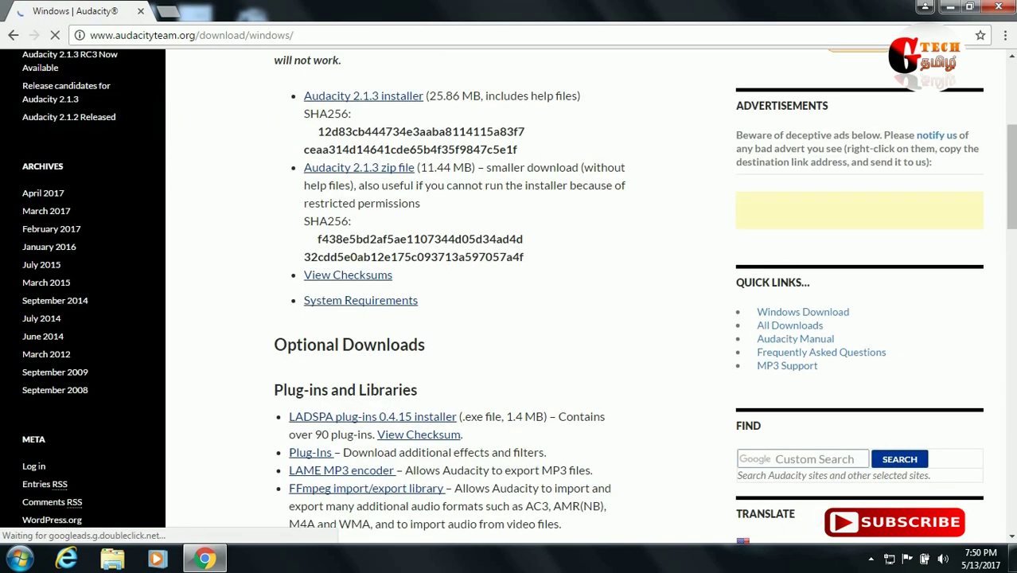
scroll(509, 318, "up", 4)
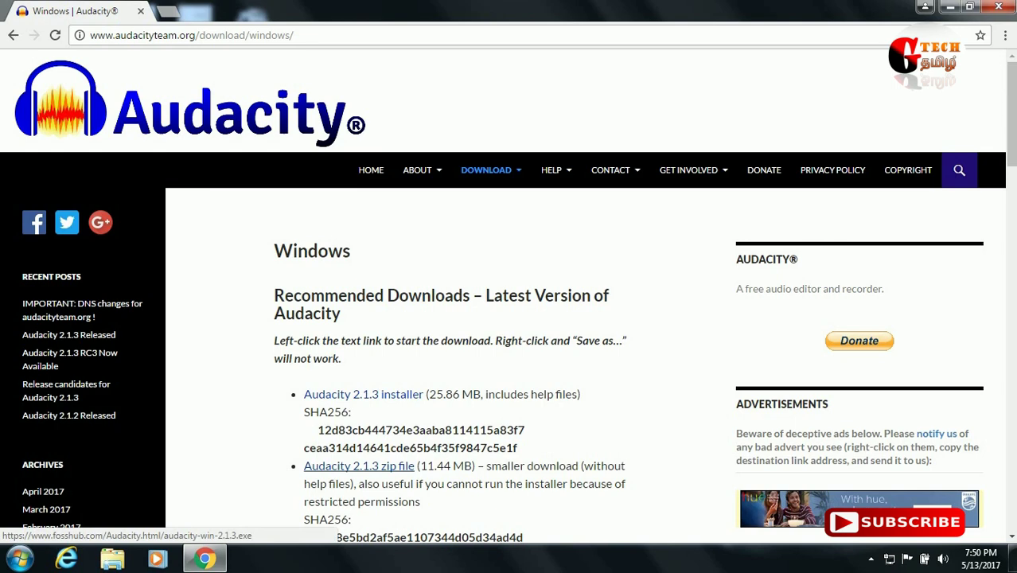
left_click(363, 394)
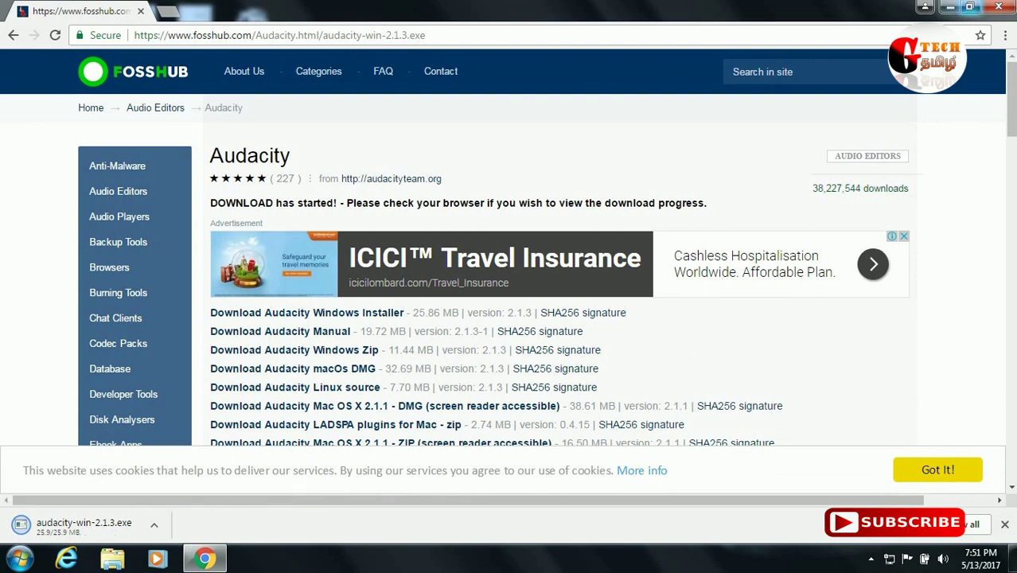
- Switch to Windows Explorer and run the audacity-win-2.1.3 installer from the Downloads folder as administrator, leaving the desktop clear
left_click(950, 7)
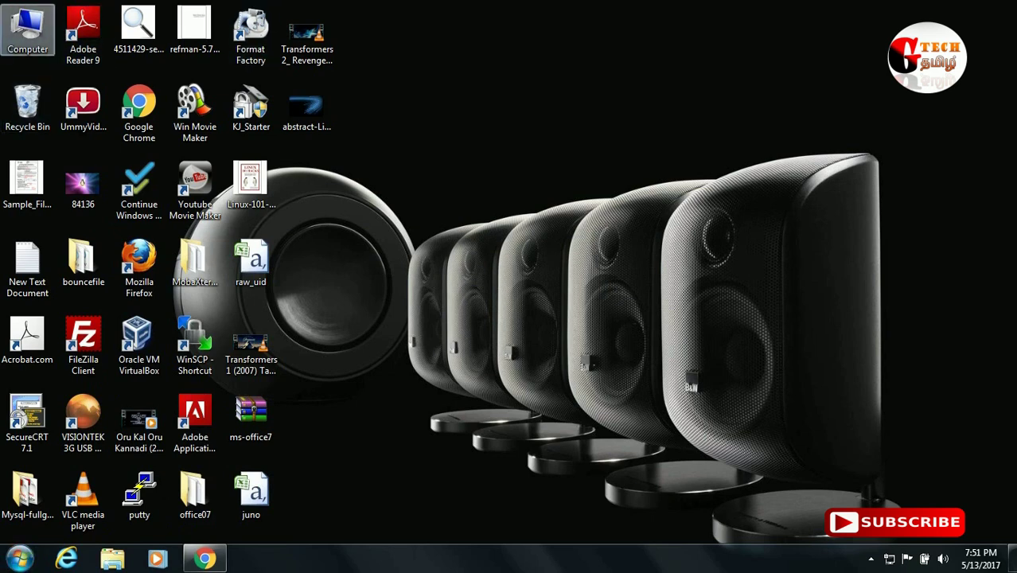
left_click(28, 32)
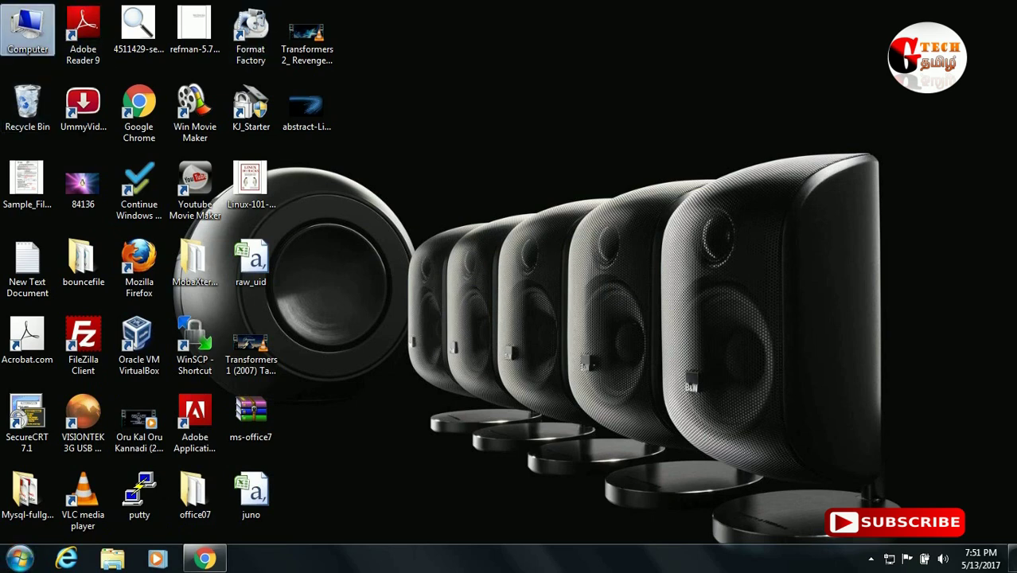
double_click(28, 32)
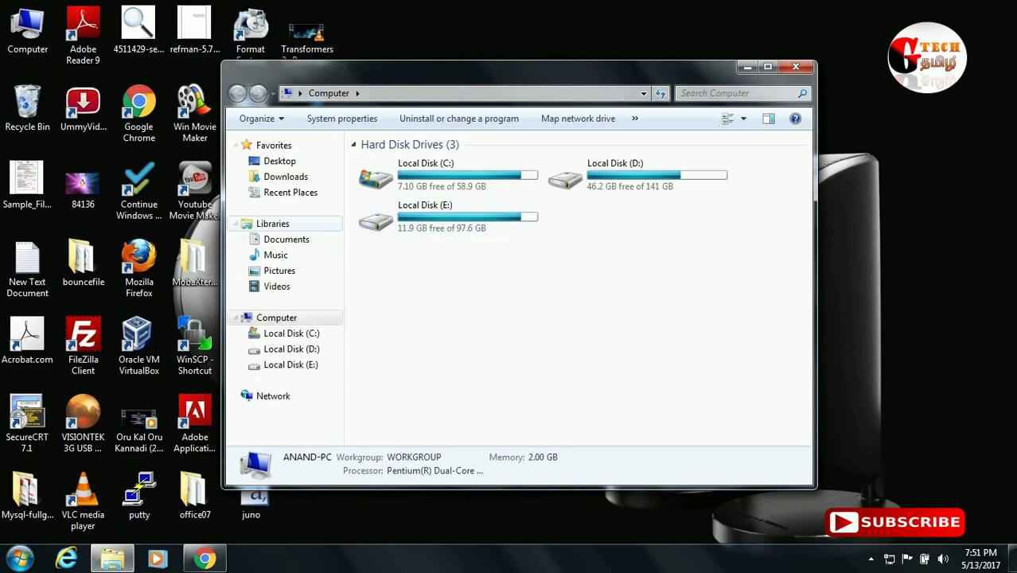
left_click(286, 177)
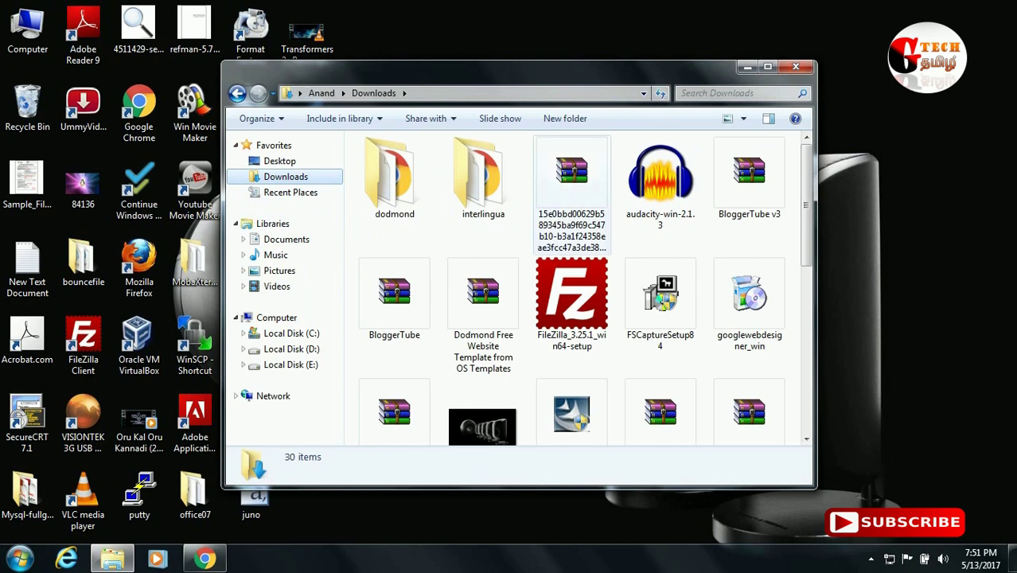
left_click(660, 183)
right_click(662, 185)
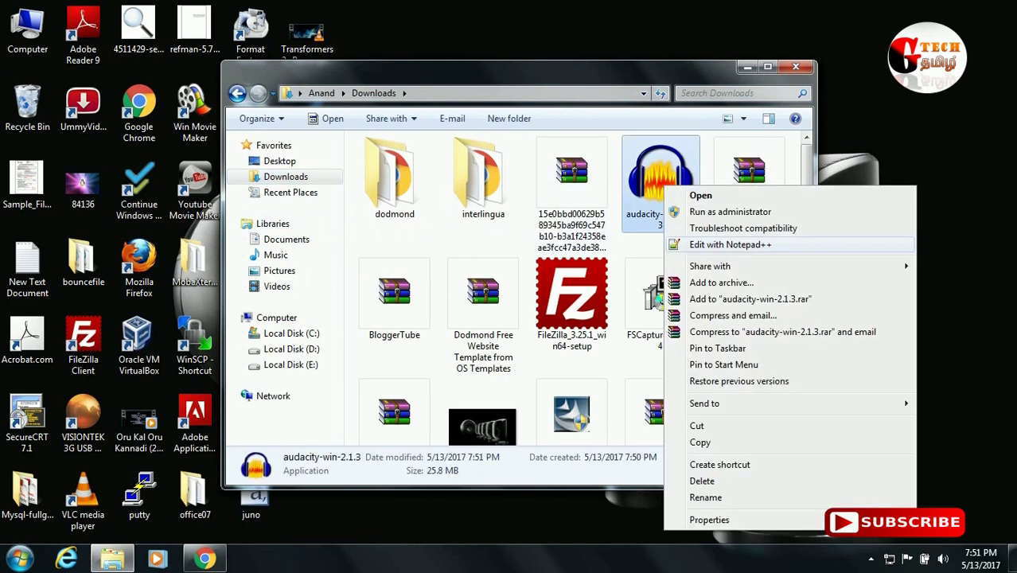
left_click(700, 210)
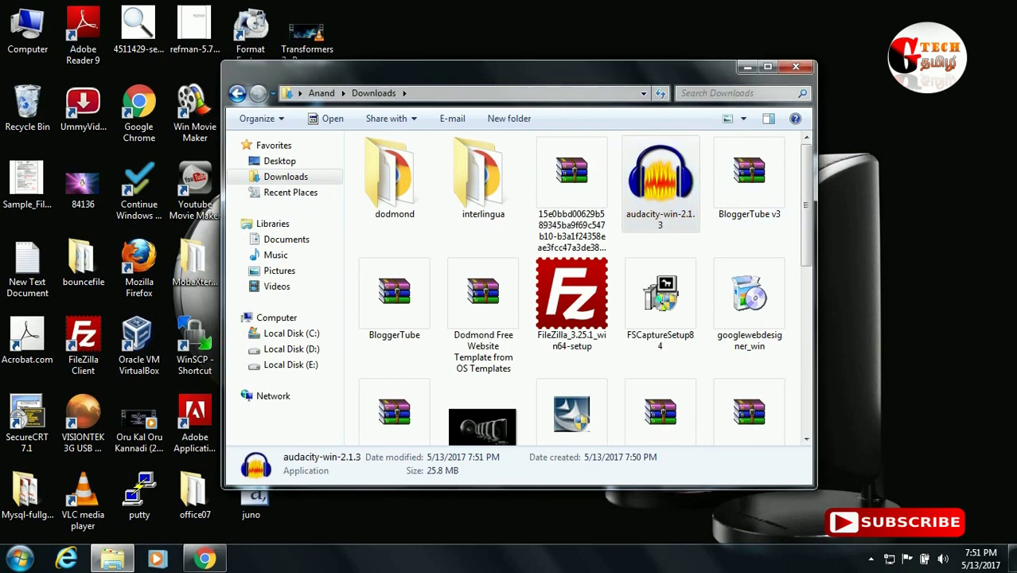
left_click(748, 67)
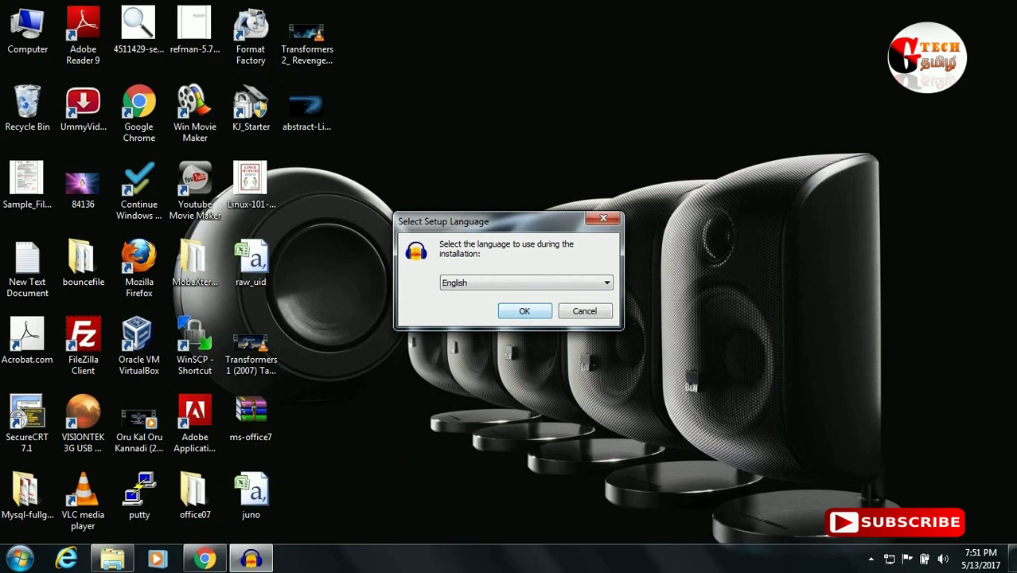
- Install Audacity in English to C:\Program Files (x86)\Audacity with a desktop shortcut and launch it on finishing
key("Return")
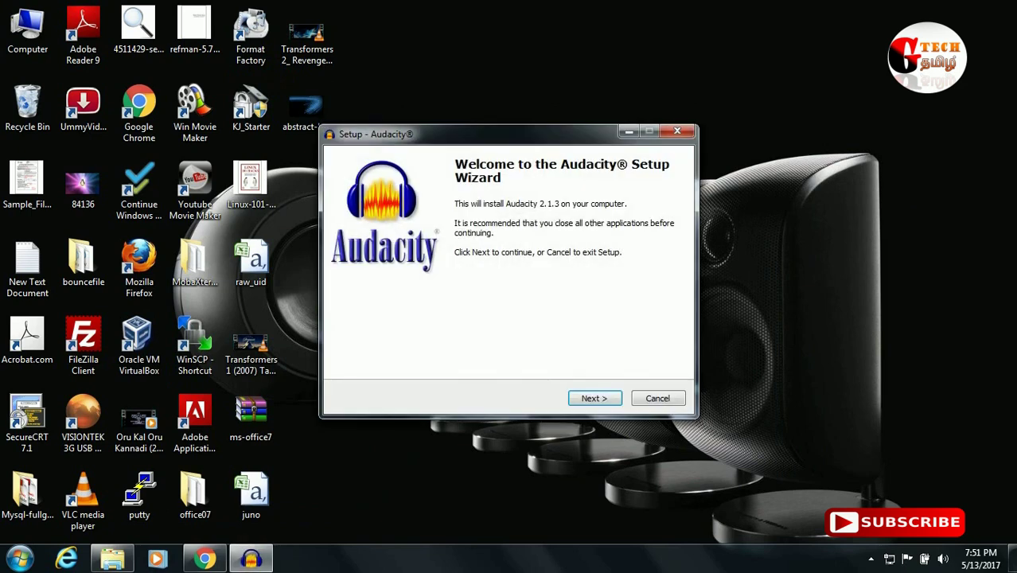
key("Return")
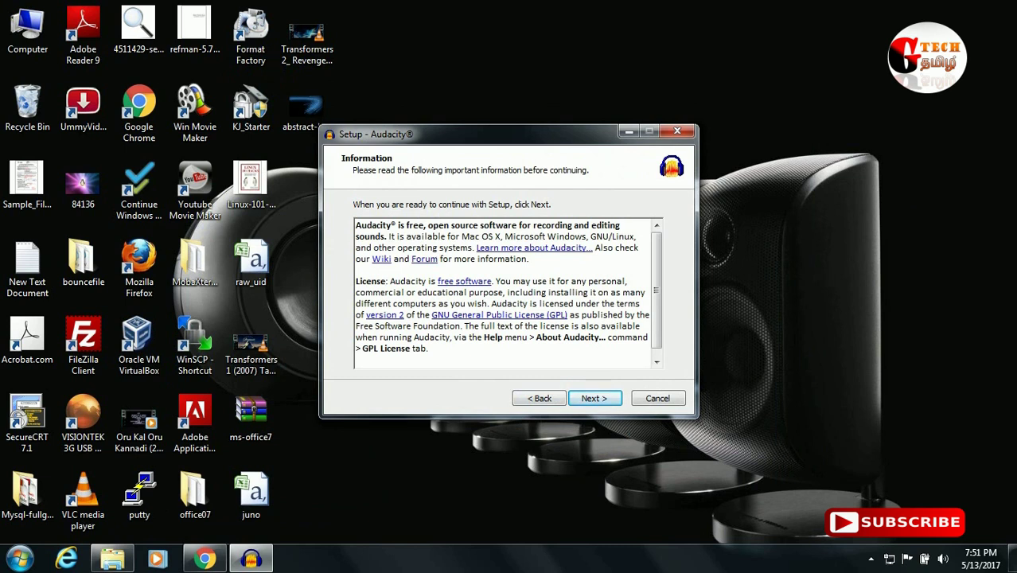
key("Return")
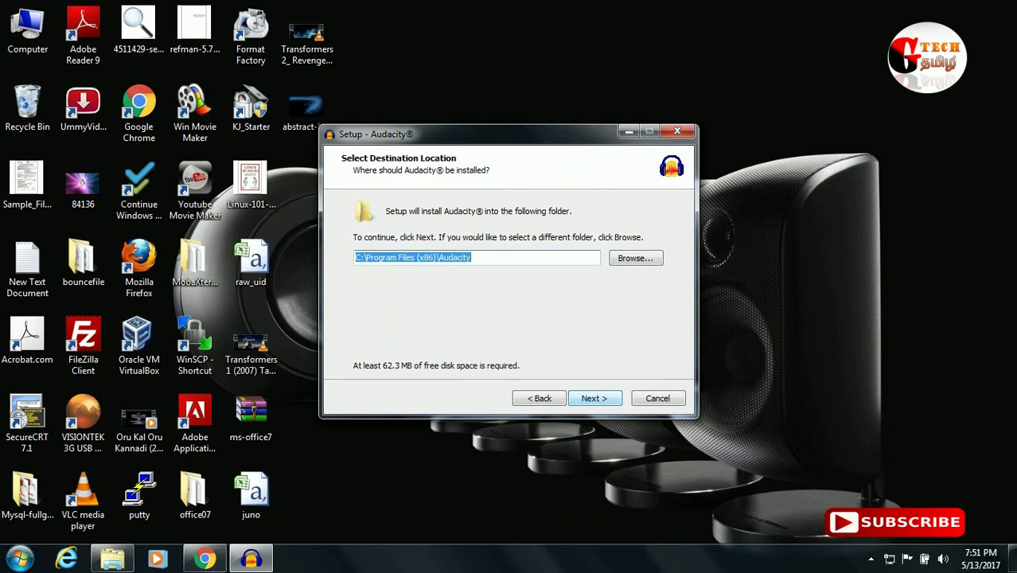
key("Return")
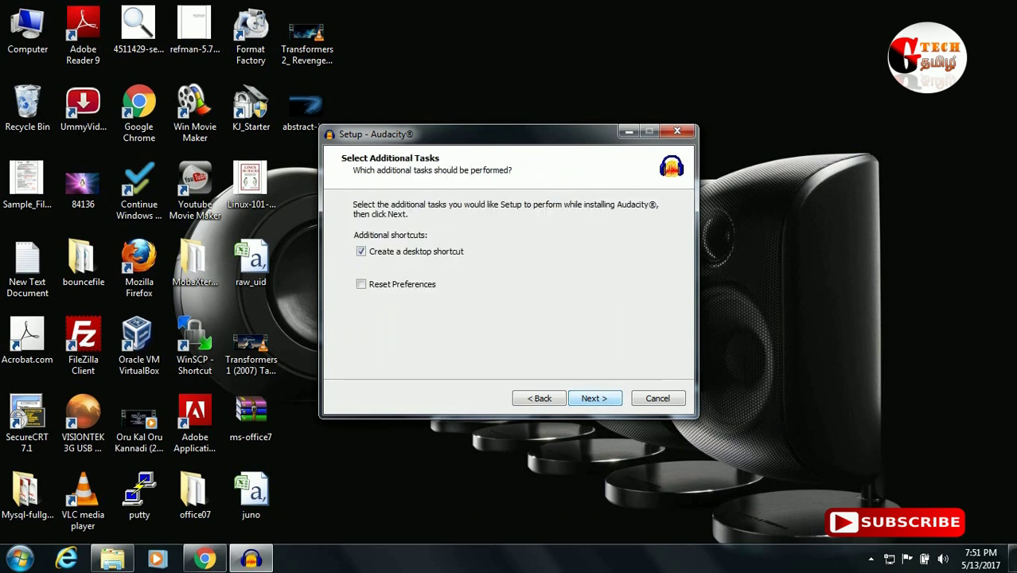
key("Return")
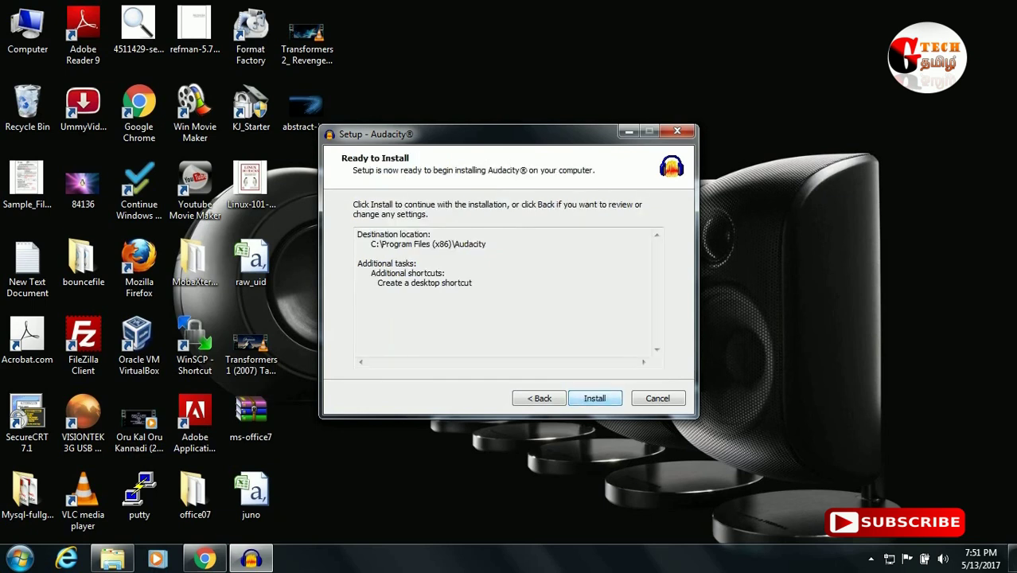
key("Return")
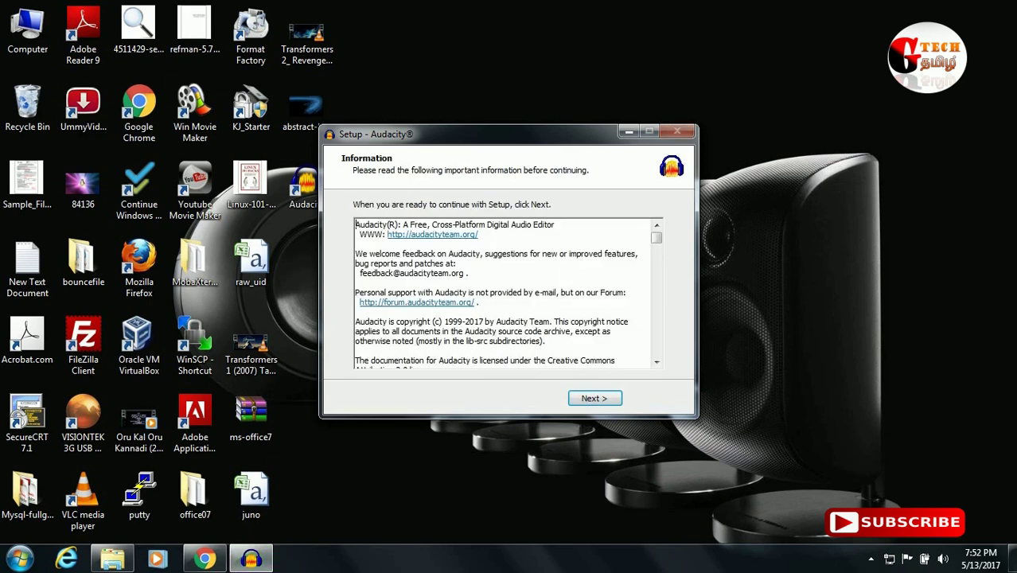
key("Return")
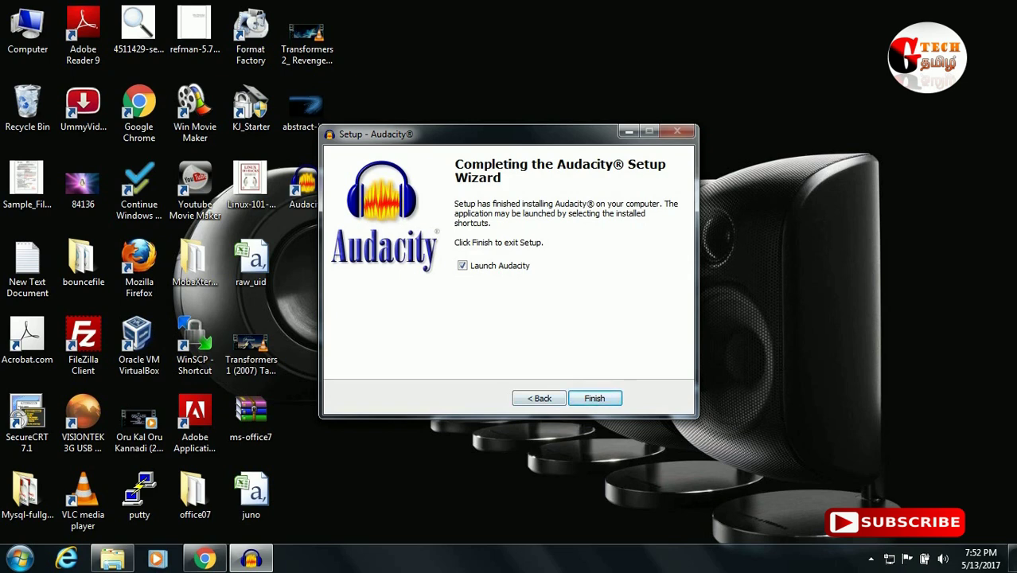
key("Return")
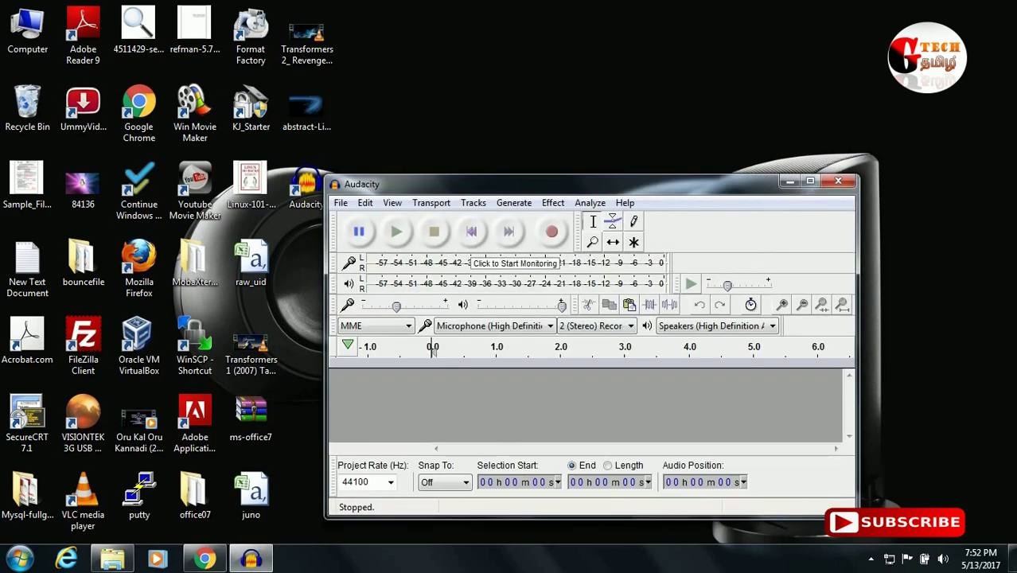
- Maximize the Audacity window and record a stereo clip about 7.8 seconds long
left_click(810, 181)
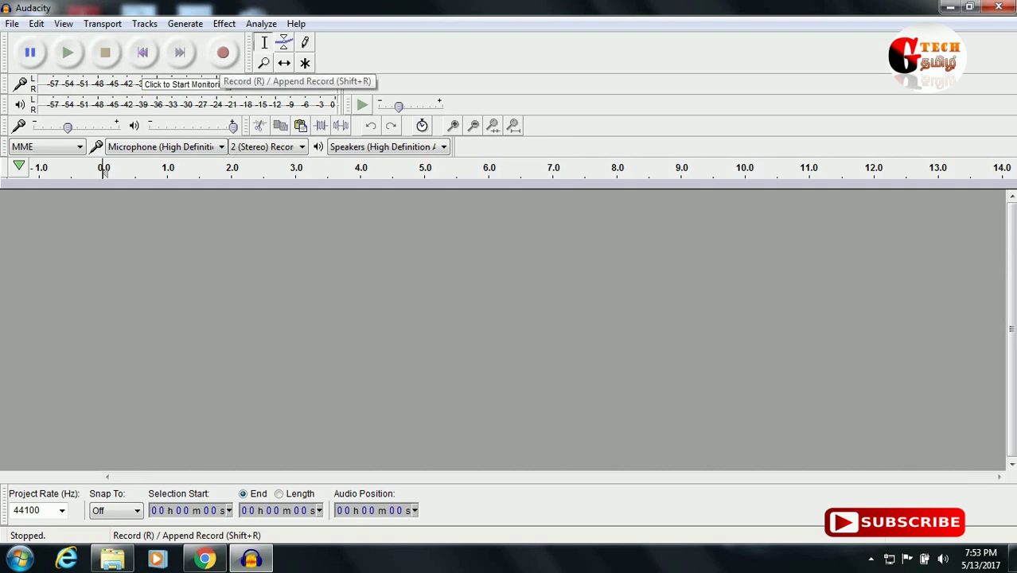
left_click(224, 54)
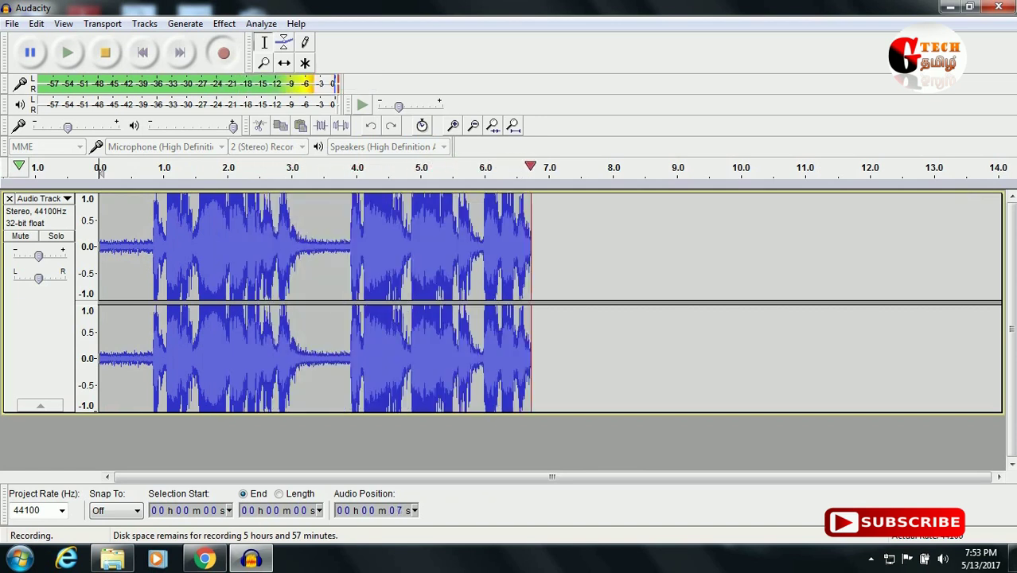
left_click(105, 53)
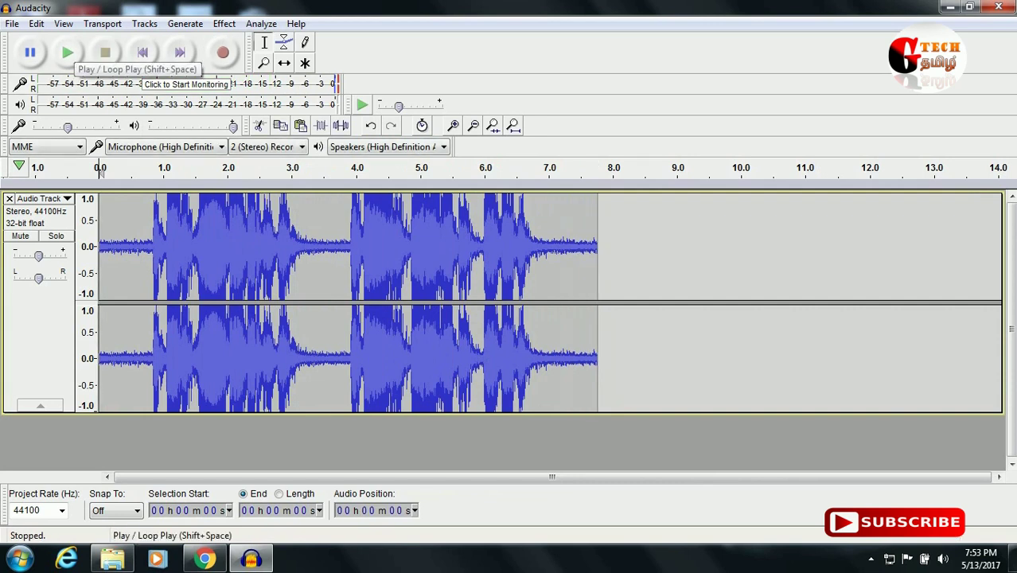
- Play back the recording and select the quiet opening of the track from about 0.1 to 0.8 seconds
left_click(67, 53)
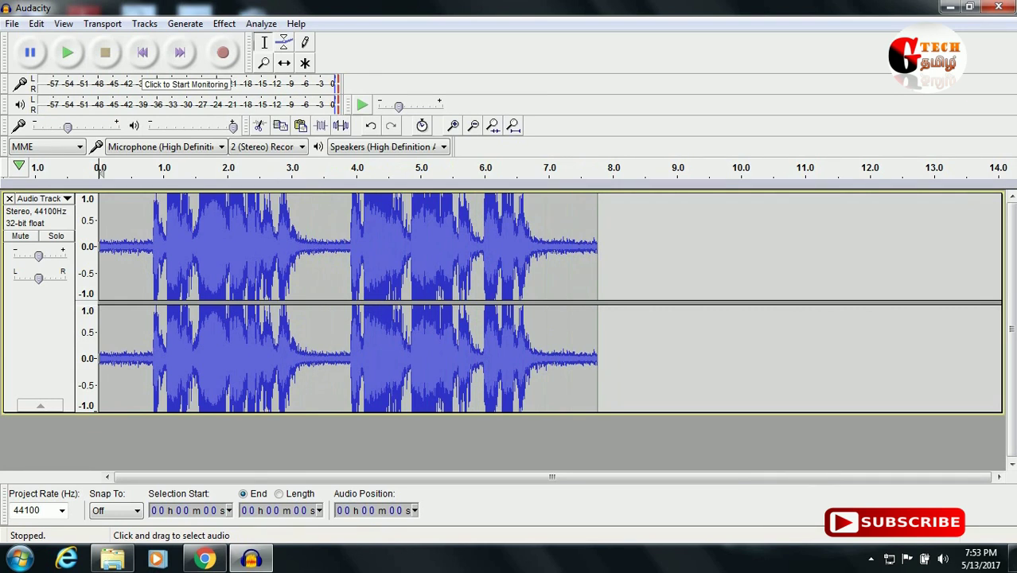
left_click_drag(103, 350, 149, 350)
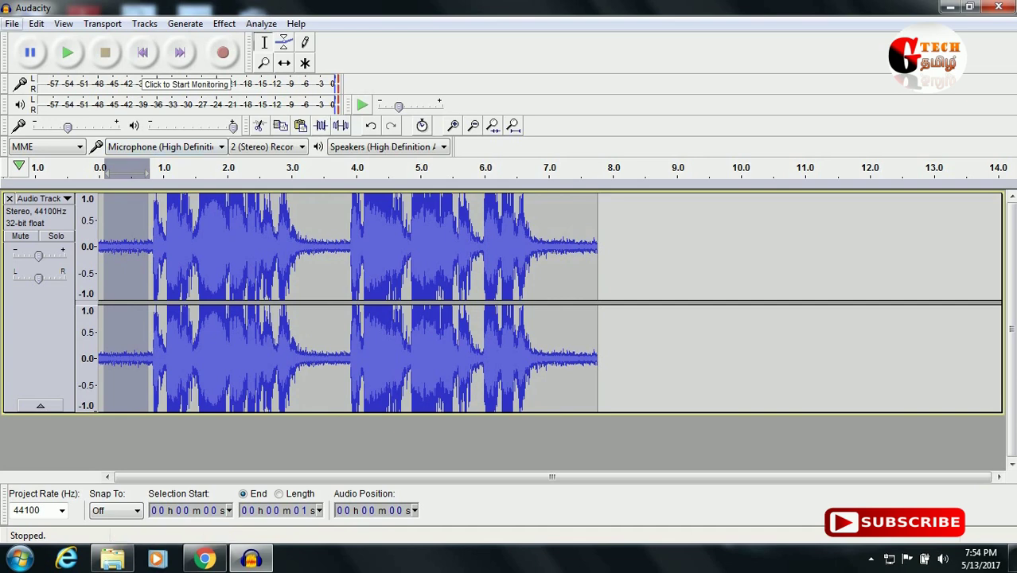
left_click(12, 23)
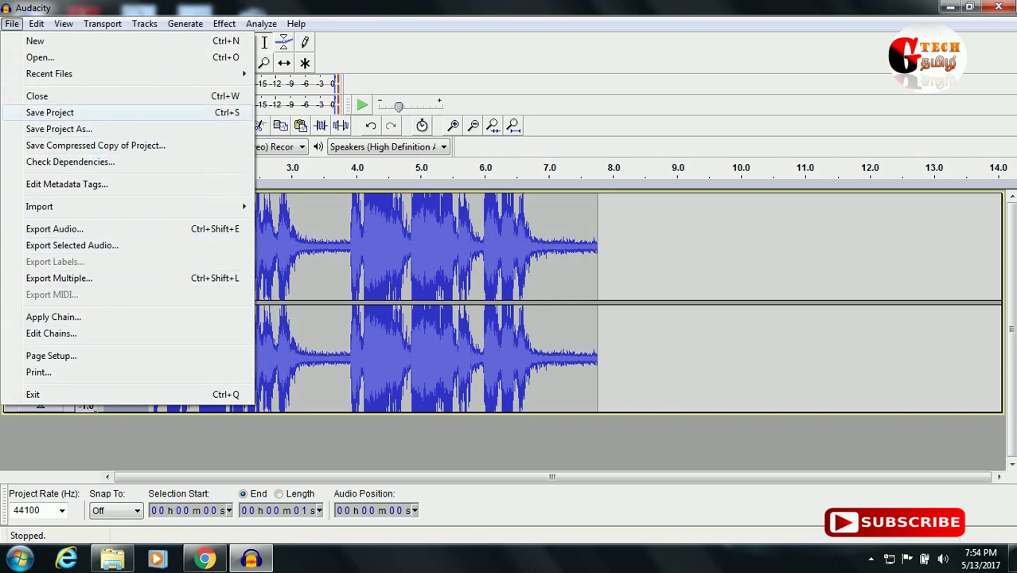
left_click(50, 112)
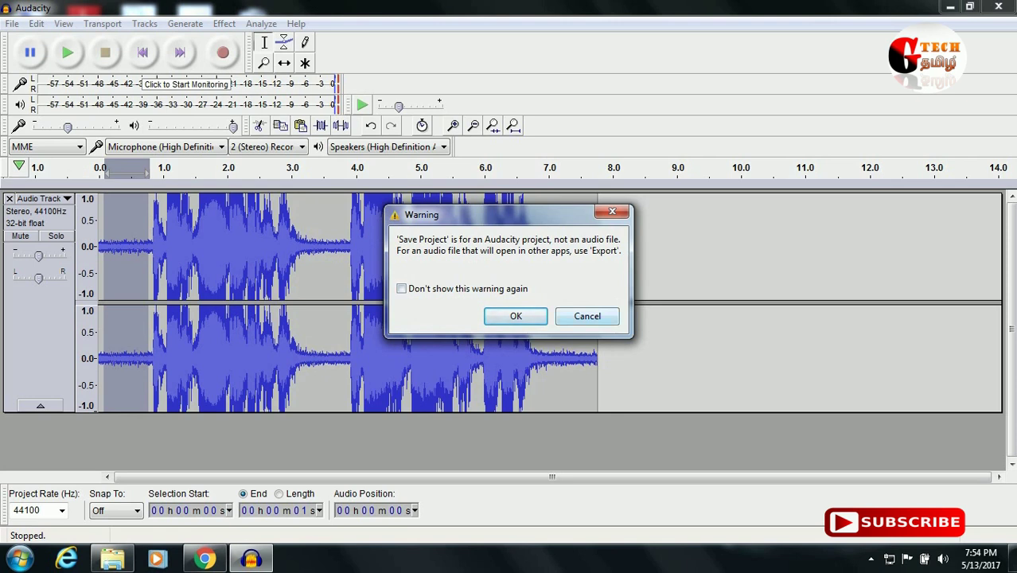
key("Return")
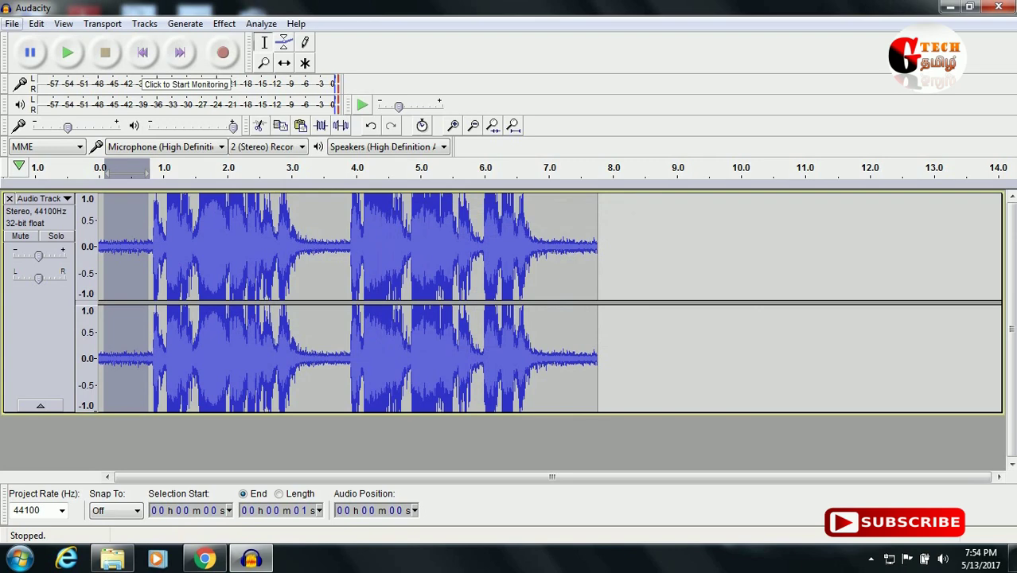
- Start an audio export of the whole recording to the Desktop with the file name sample
left_click(12, 23)
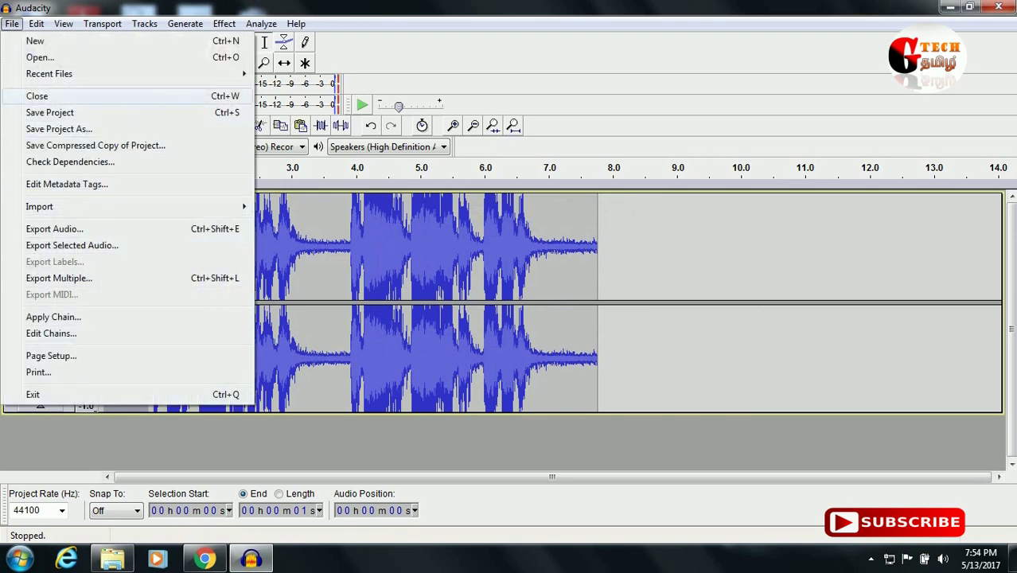
left_click(54, 228)
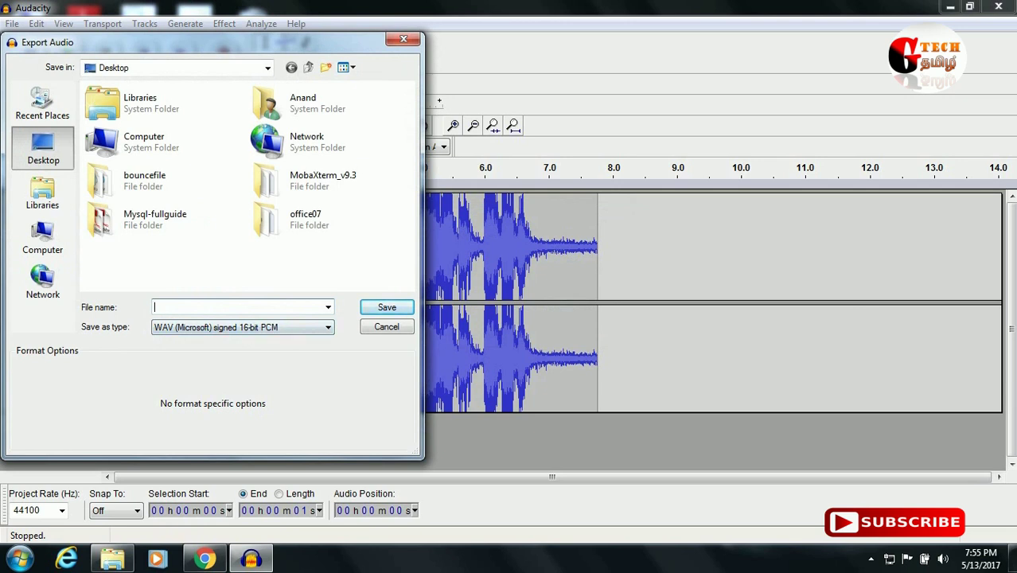
type("sa")
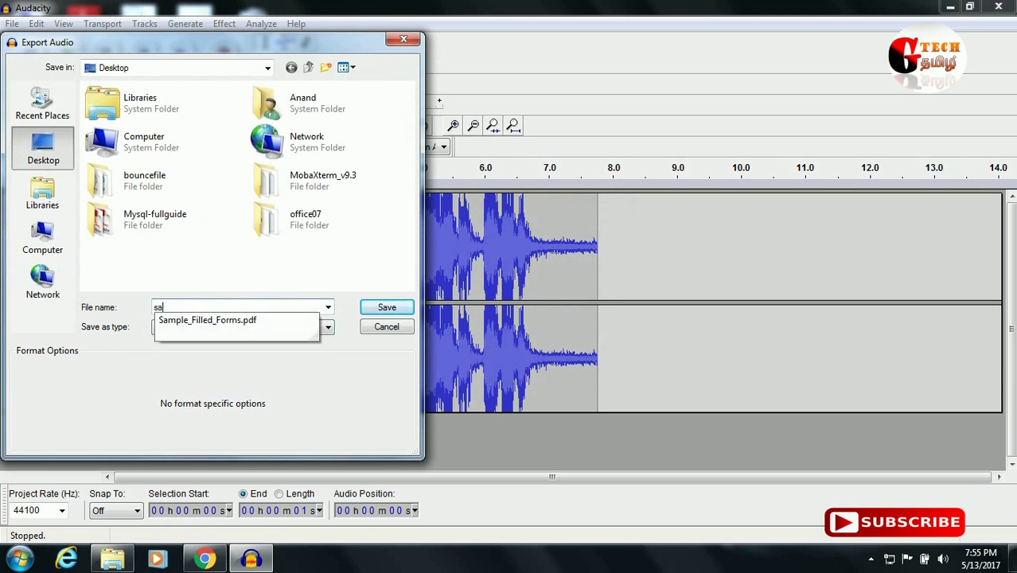
type("mple")
key("Escape")
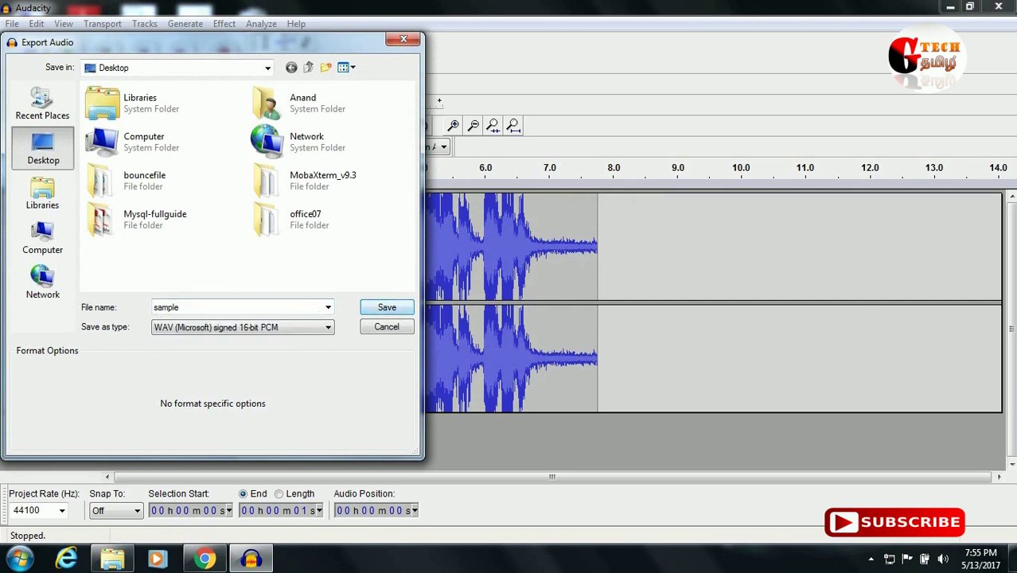
- Look through the available export file formats, from AIFF and WAV to MP3, Ogg Vorbis, FLAC and the FFmpeg types
key("alt+Down")
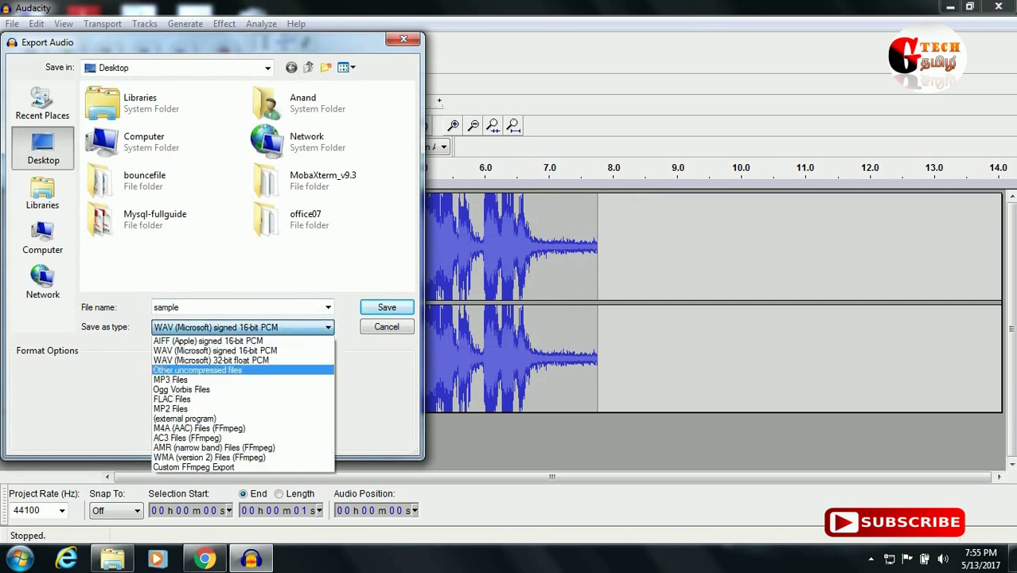
key("Down")
key("Down")
key("Up")
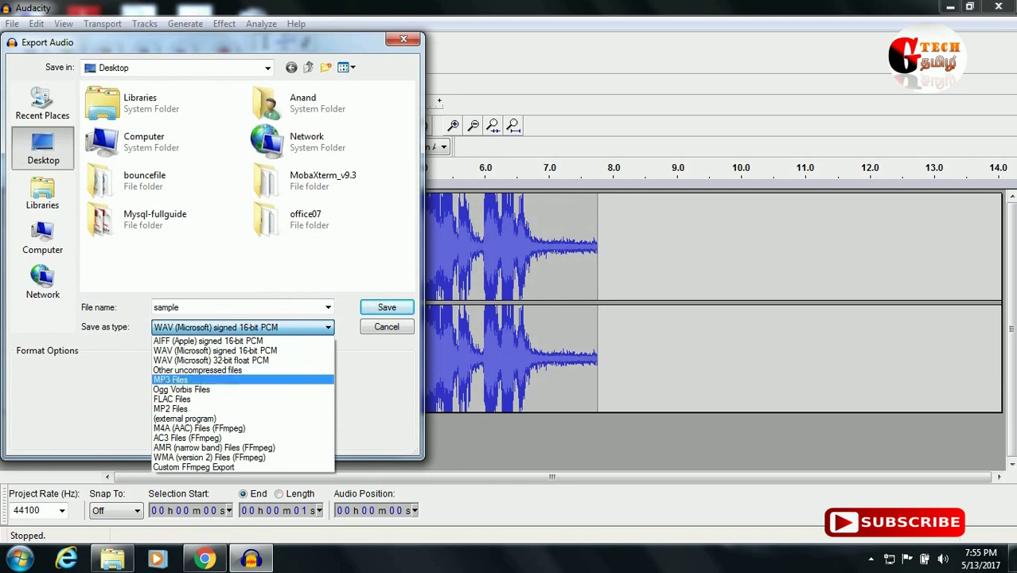
key("Down")
key("Down")
key("Down")
key("Down")
key("Down")
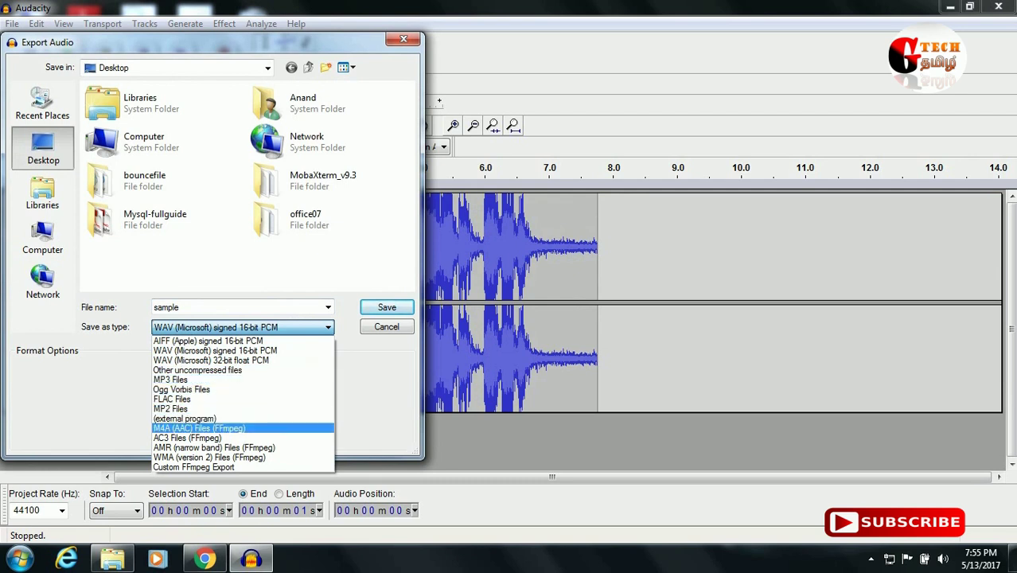
key("Up")
key("Up")
key("Down")
key("Down")
key("Down")
key("Down")
key("Down")
key("Down")
key("Up")
key("Up")
key("Up")
key("Up")
key("Up")
key("Up")
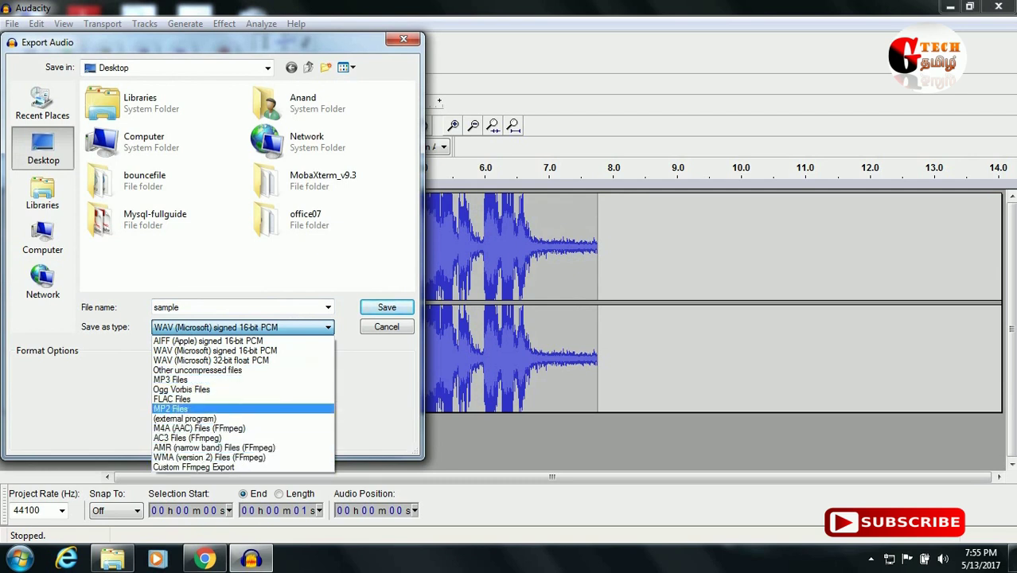
key("Down")
key("Down")
key("Down")
key("Down")
key("Down")
key("Down")
key("Up")
key("Up")
key("Up")
key("Up")
key("Up")
key("Up")
key("Up")
key("Up")
key("Down")
key("Down")
key("Down")
key("Up")
key("Up")
key("Up")
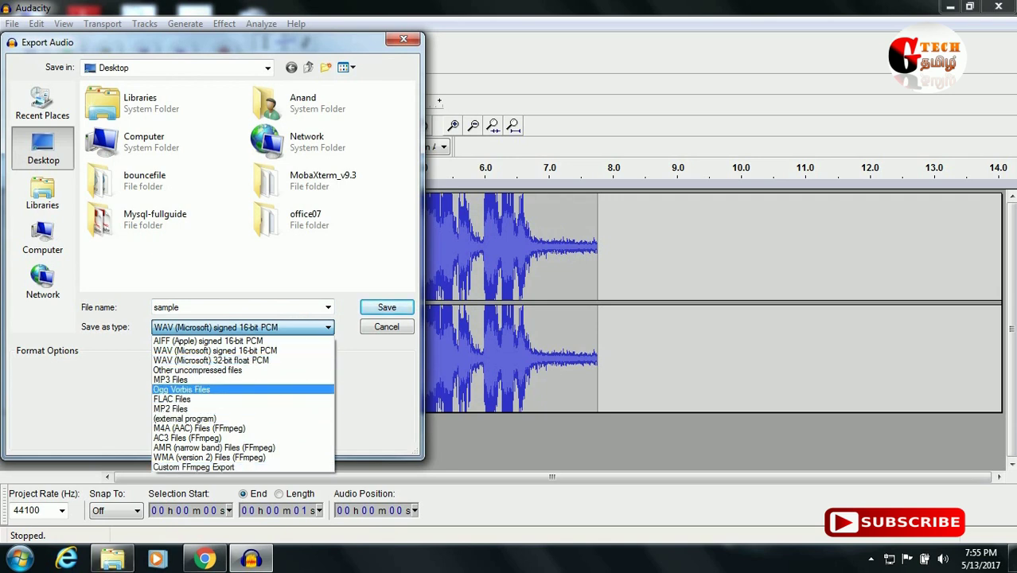
key("Down")
key("Down")
key("Down")
key("Down")
key("Down")
key("Down")
key("Down")
key("Up")
key("Up")
key("Up")
key("Up")
key("Up")
key("Up")
key("Up")
key("Up")
key("Up")
key("Up")
key("Down")
key("Down")
key("Down")
key("Down")
key("Down")
key("Down")
key("Down")
key("Down")
key("Down")
key("Down")
key("Down")
key("Up")
key("Up")
key("Up")
key("Up")
key("Up")
key("Up")
key("Up")
key("Up")
key("Up")
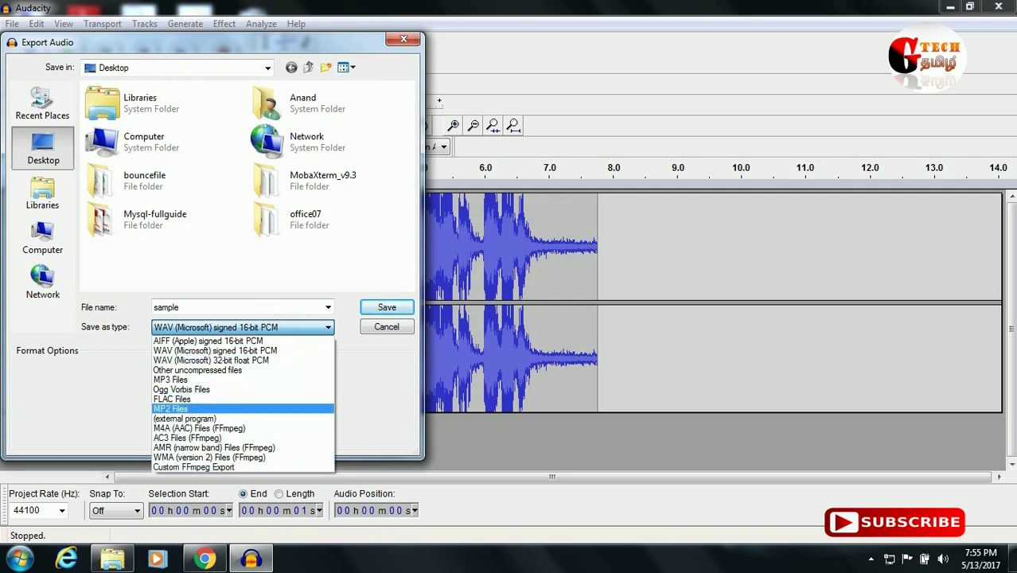
key("Up")
key("Up")
key("Down")
key("Down")
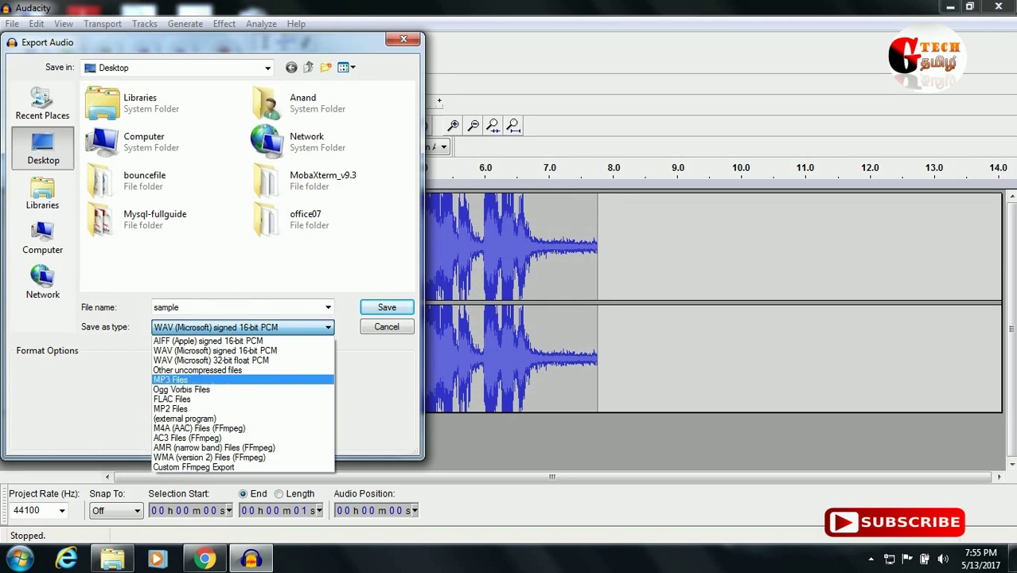
- Choose WAV (Microsoft) signed 16-bit PCM as the format and complete the export with blank metadata tags
key("Up")
key("Up")
key("Up")
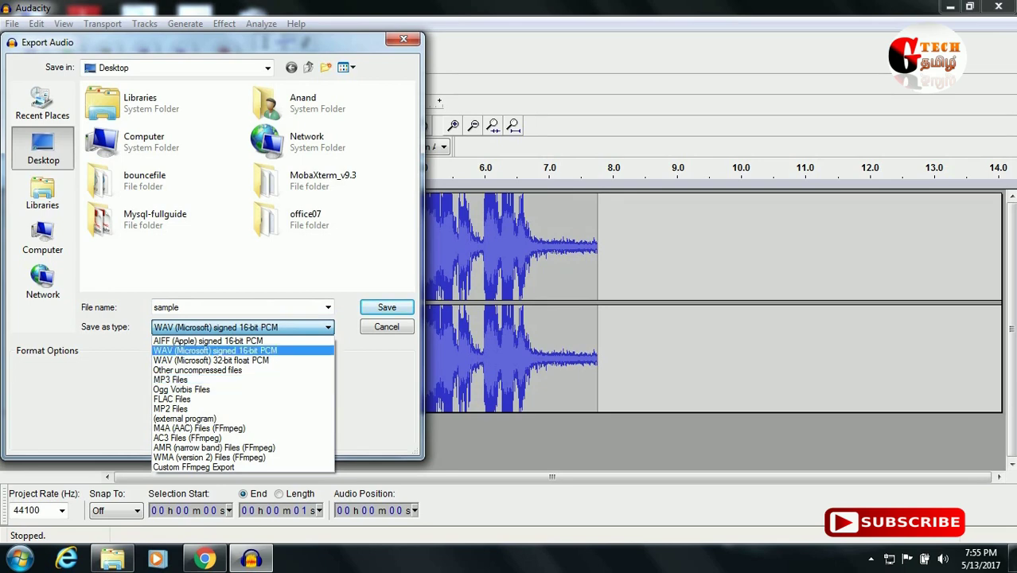
key("Return")
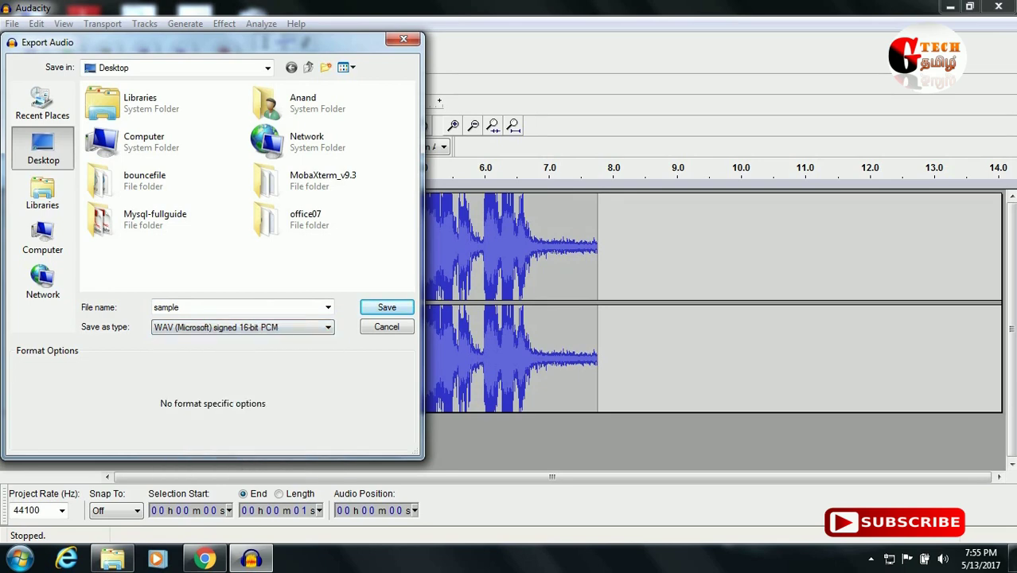
key("Return")
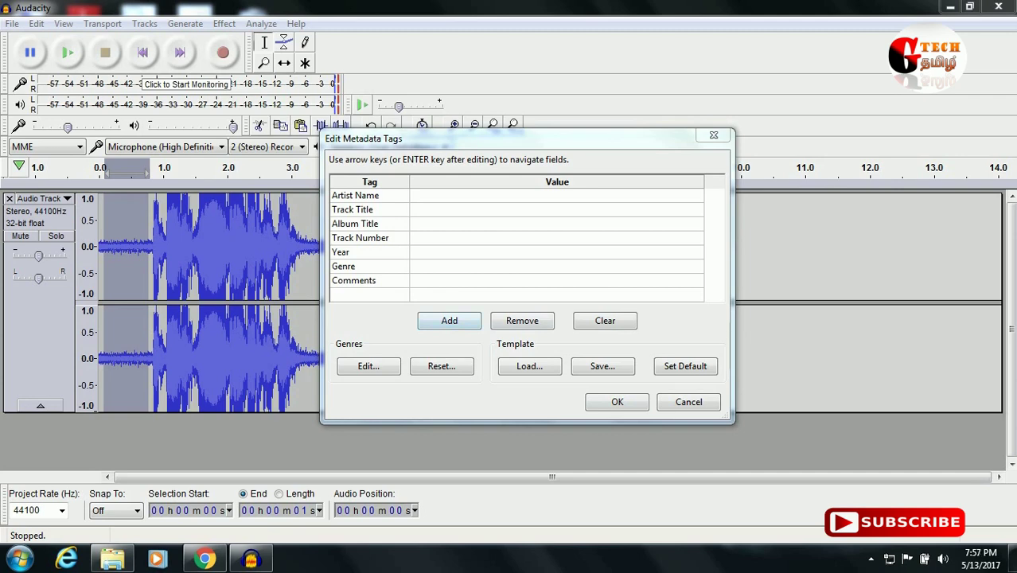
key("Return")
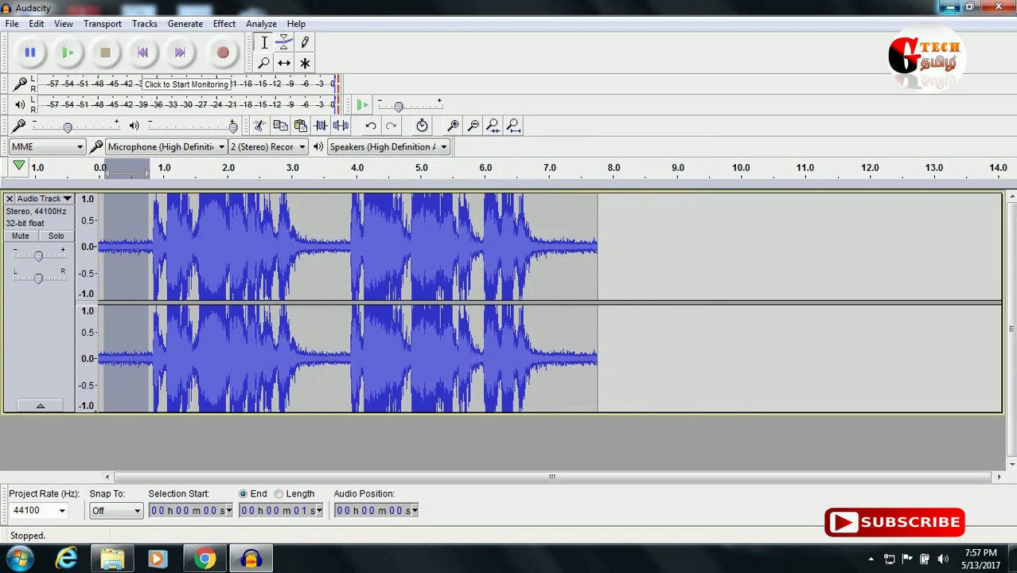
- Minimize Audacity, play the exported sample WAV file from the desktop and close the media player
left_click(950, 7)
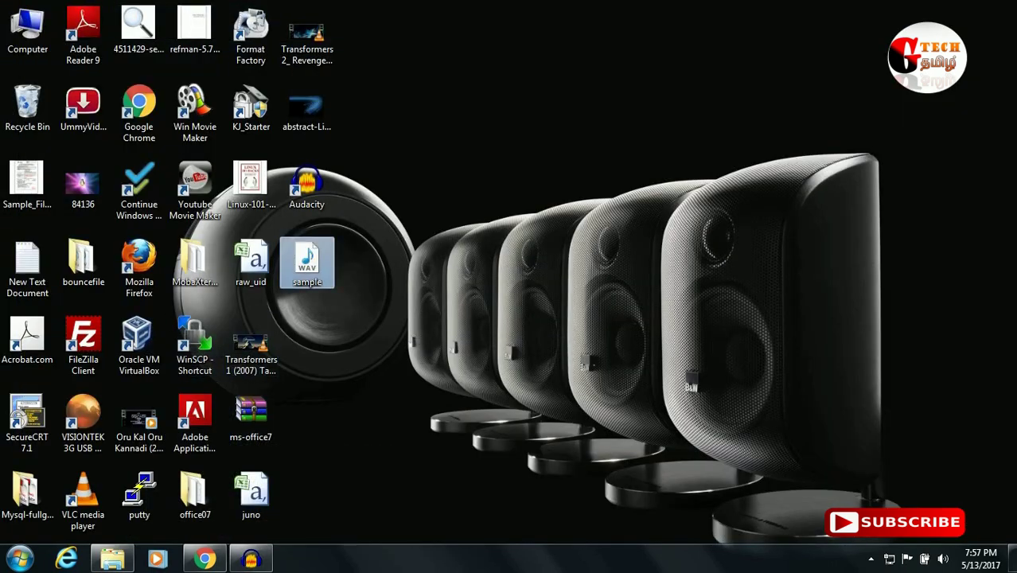
double_click(307, 263)
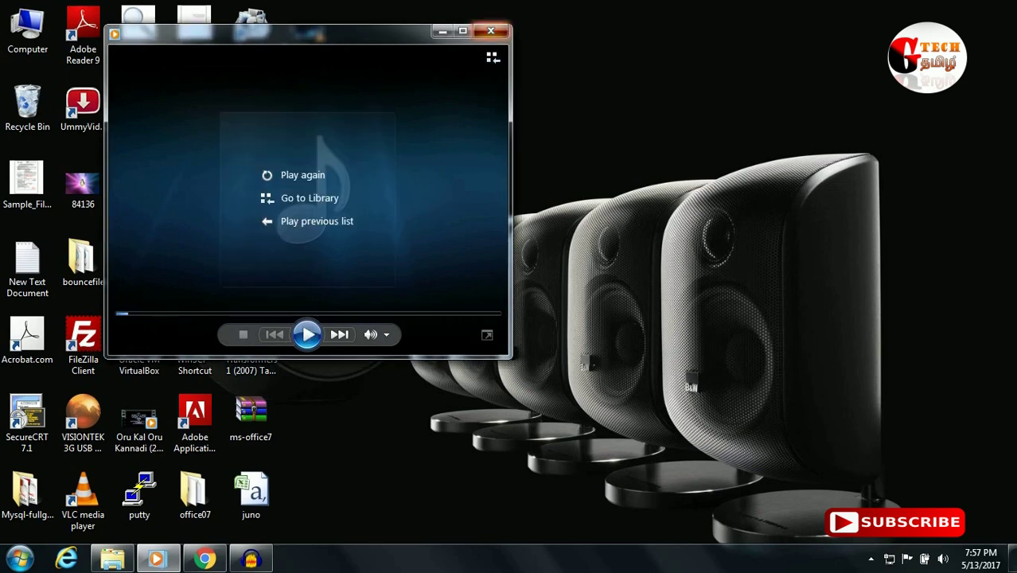
left_click(491, 30)
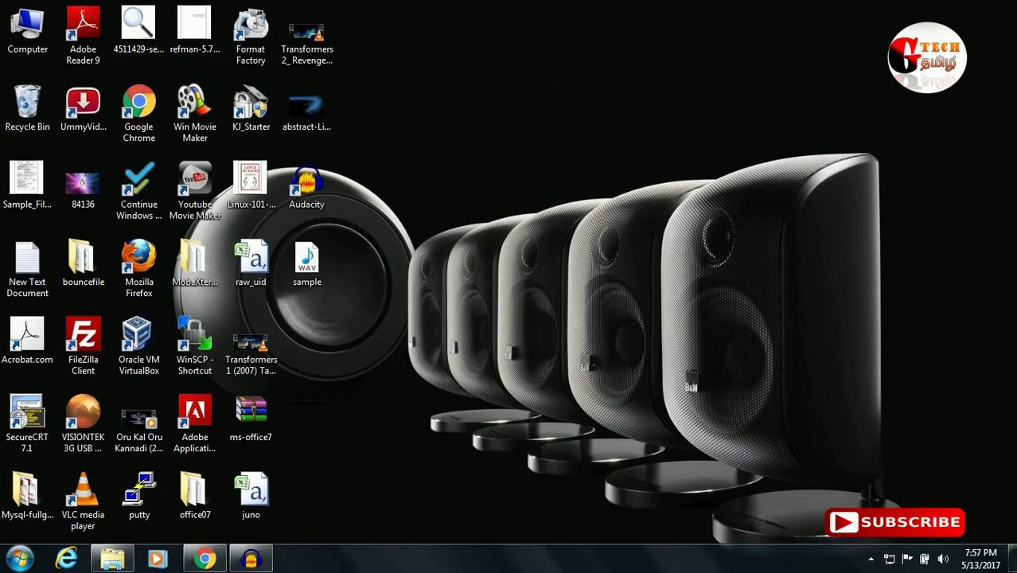
- Switch back to Audacity and select the quiet gap between the two speech passages, from about 3.0 to 4.0 seconds
left_click(251, 559)
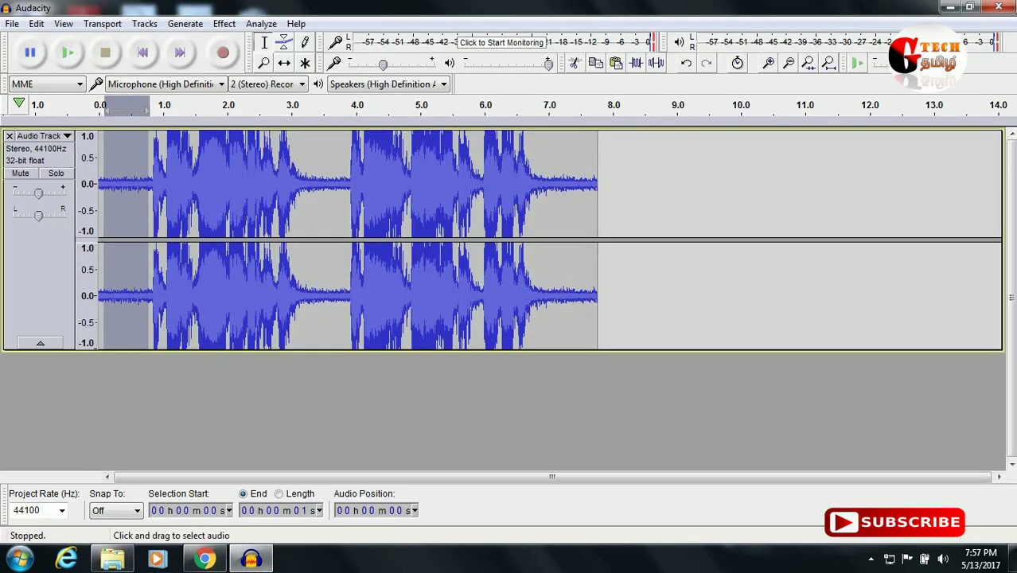
left_click(223, 23)
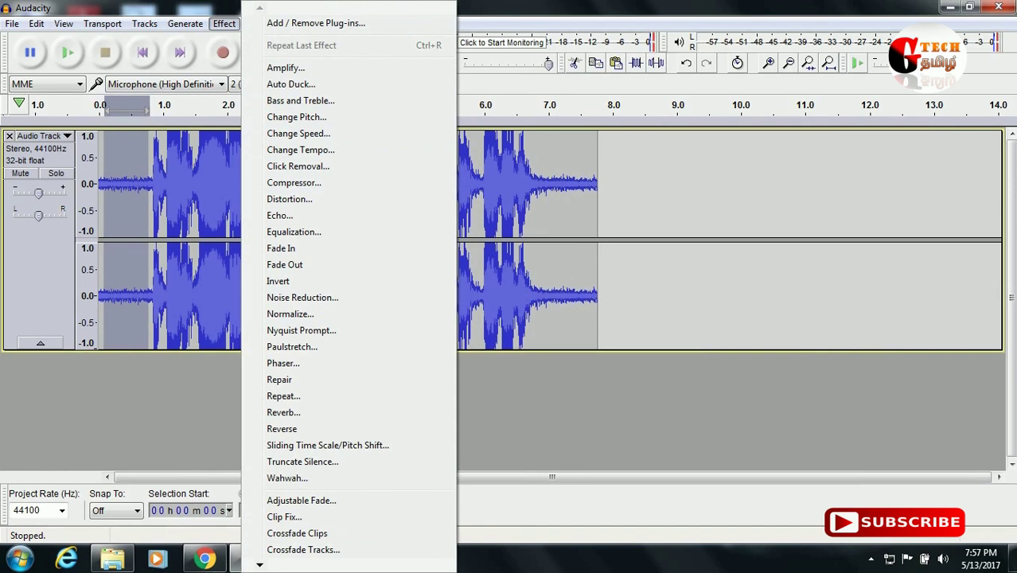
left_click(563, 199)
left_click_drag(292, 239, 351, 239)
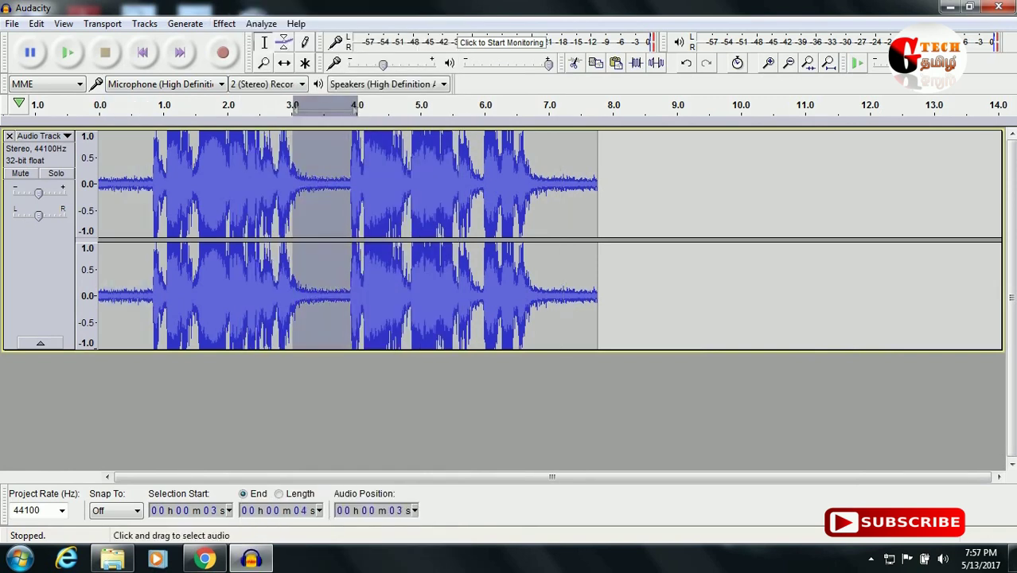